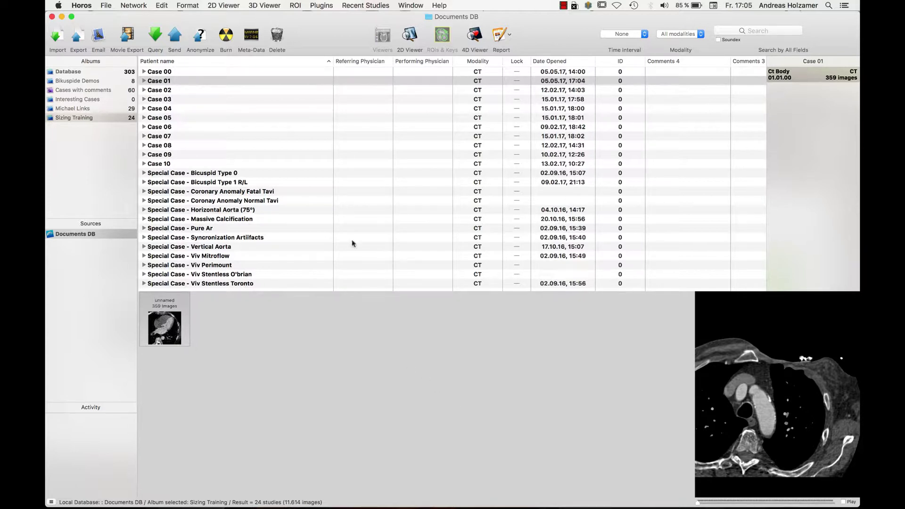
# Select the Case 01 study and its 359-image CT series in the Sizing Training album
pyautogui.click(214, 81)
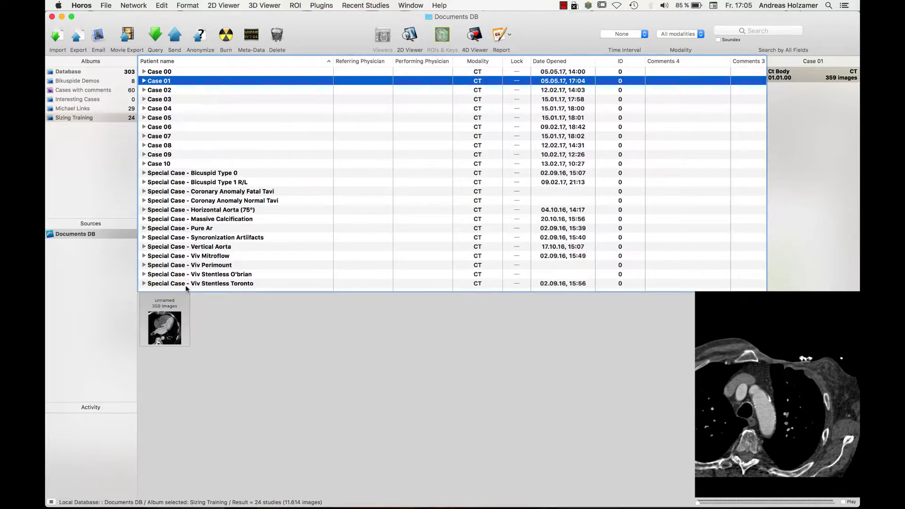
pyautogui.click(171, 323)
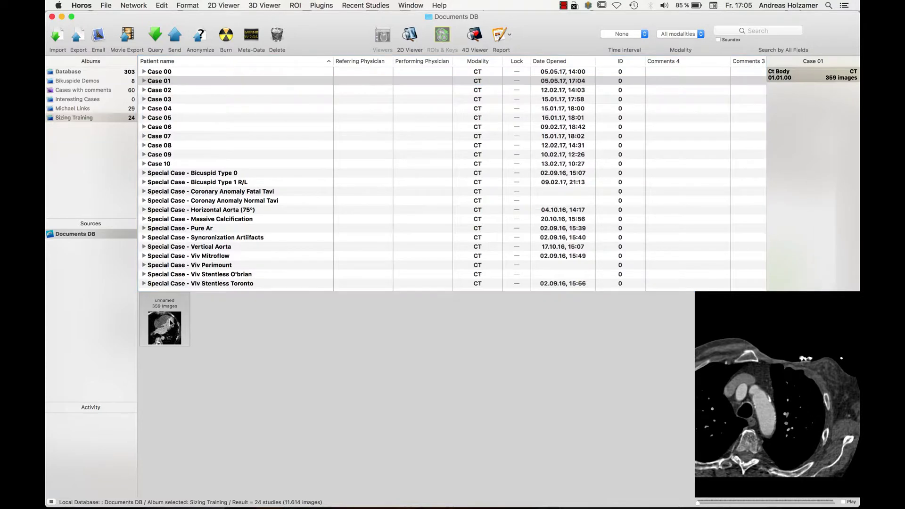
# Open Case 01's 359-image CT series in the 2D viewer and launch ProSizeAV from Plugins > Others
pyautogui.doubleClick(170, 323)
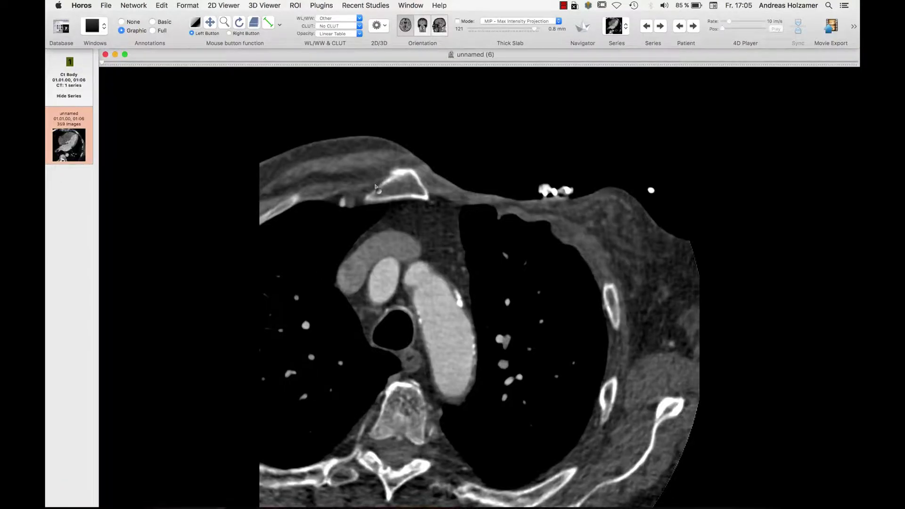
pyautogui.click(322, 6)
pyautogui.moveTo(354, 30)
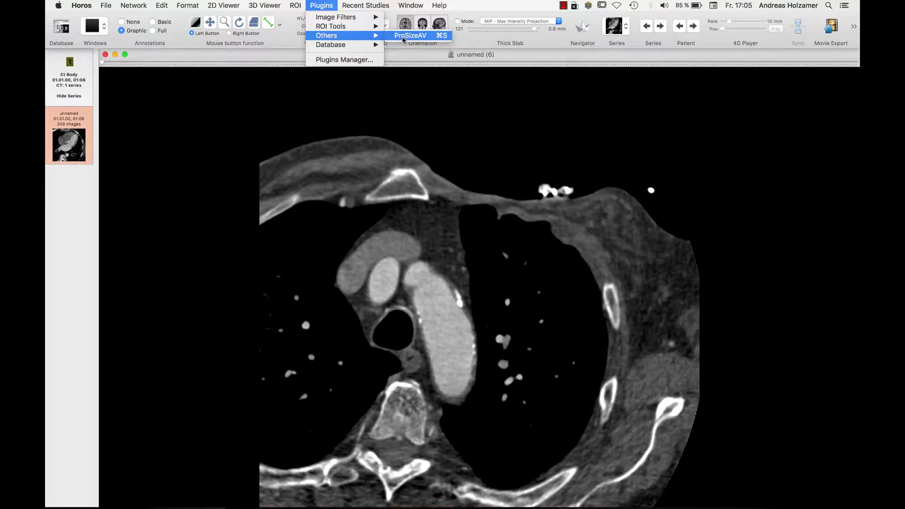
pyautogui.click(403, 37)
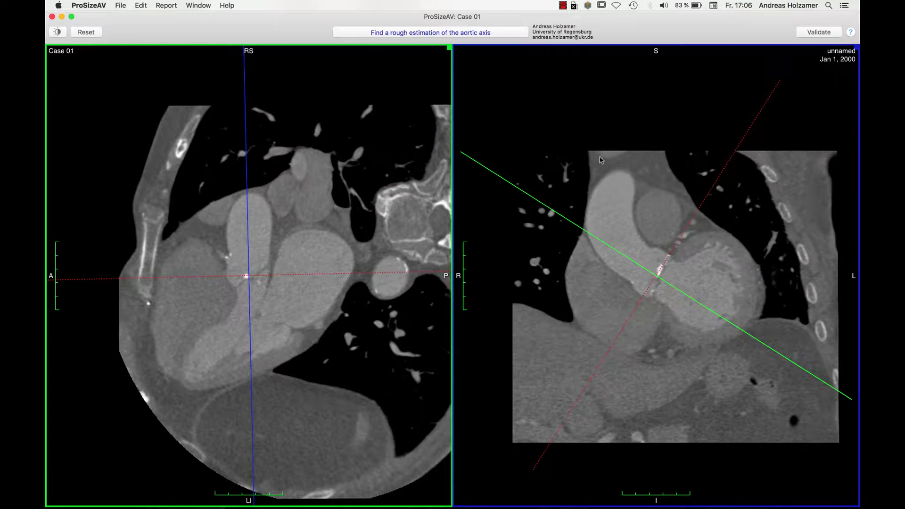
# Adjust the window level and width so the heart appears brighter in the CT views
pyautogui.click(57, 33)
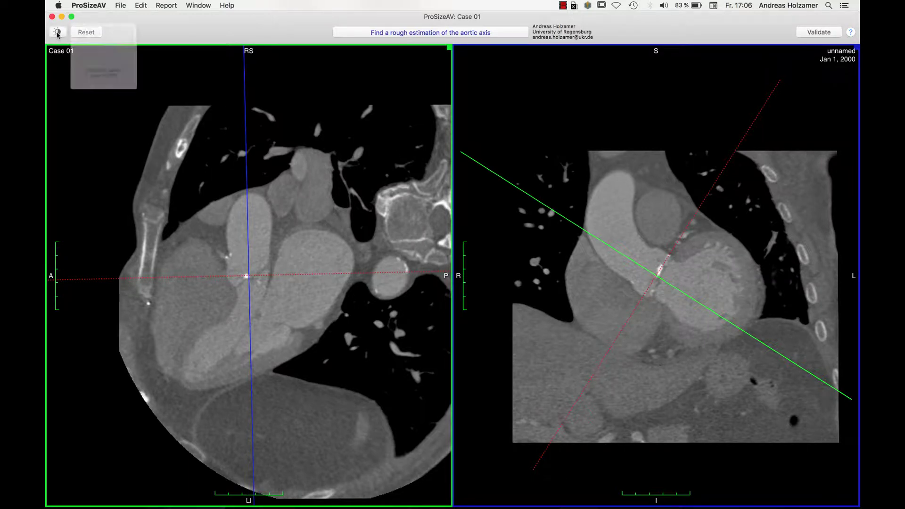
pyautogui.moveTo(119, 83); pyautogui.dragTo(120, 77)
pyautogui.moveTo(116, 21); pyautogui.dragTo(737, 379)
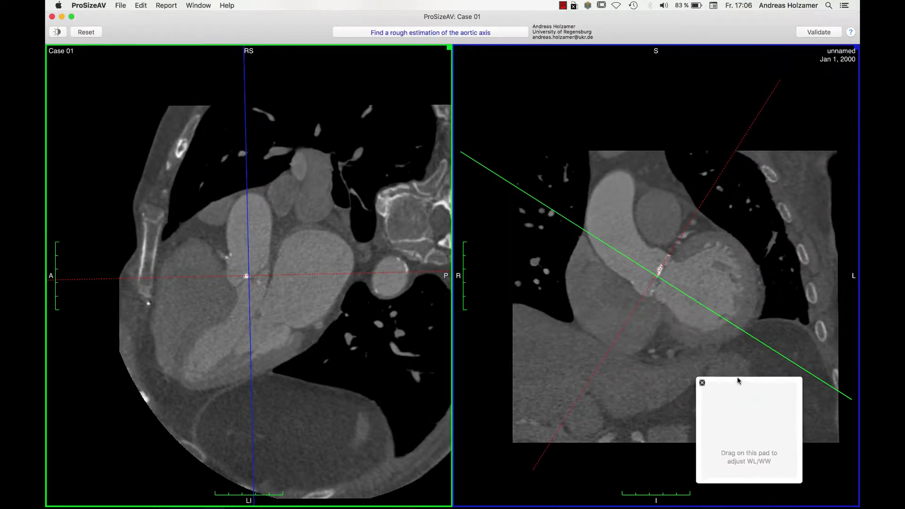
pyautogui.moveTo(739, 419); pyautogui.dragTo(738, 423)
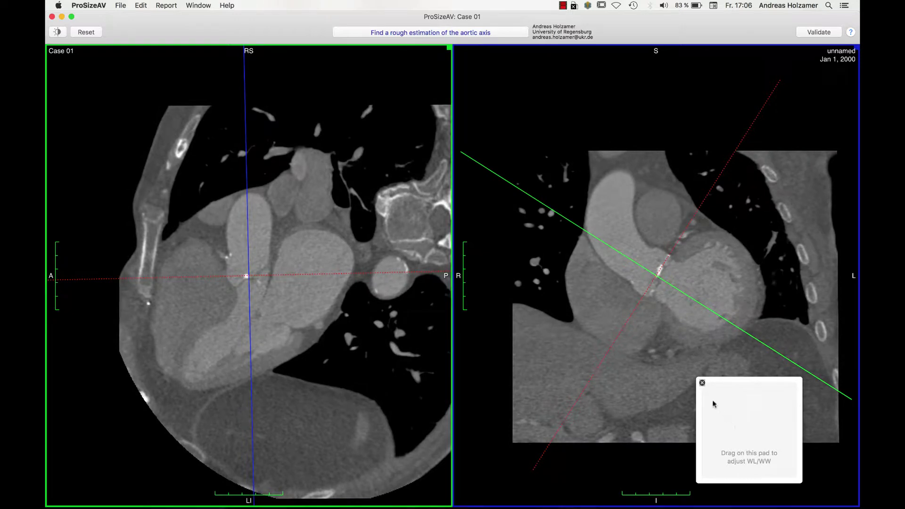
pyautogui.click(702, 384)
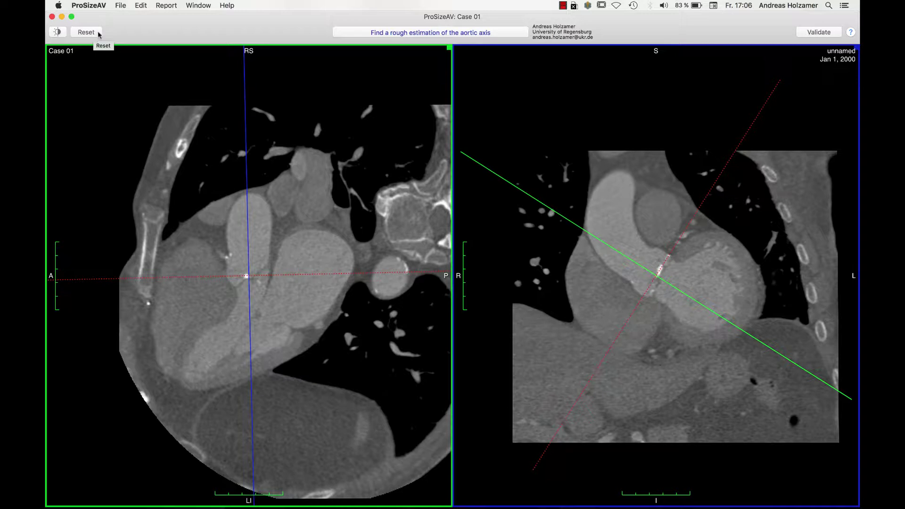
pyautogui.click(145, 8)
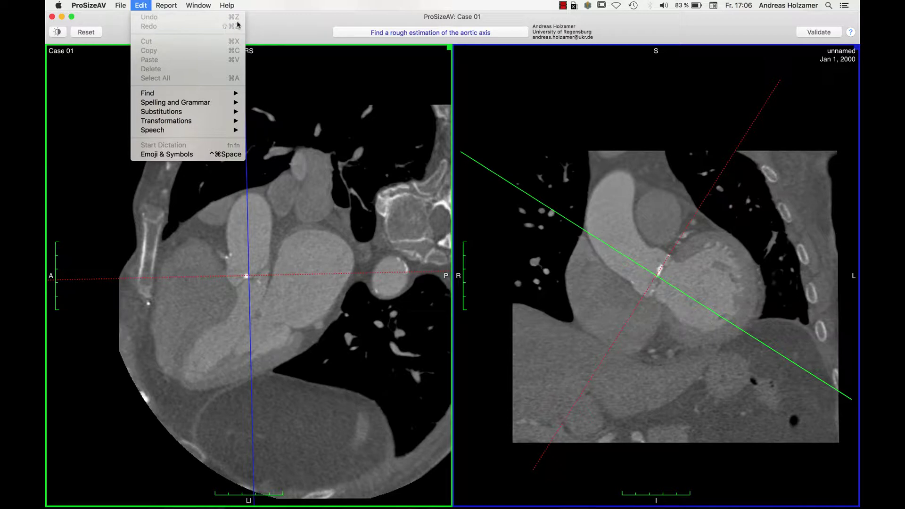
pyautogui.click(309, 30)
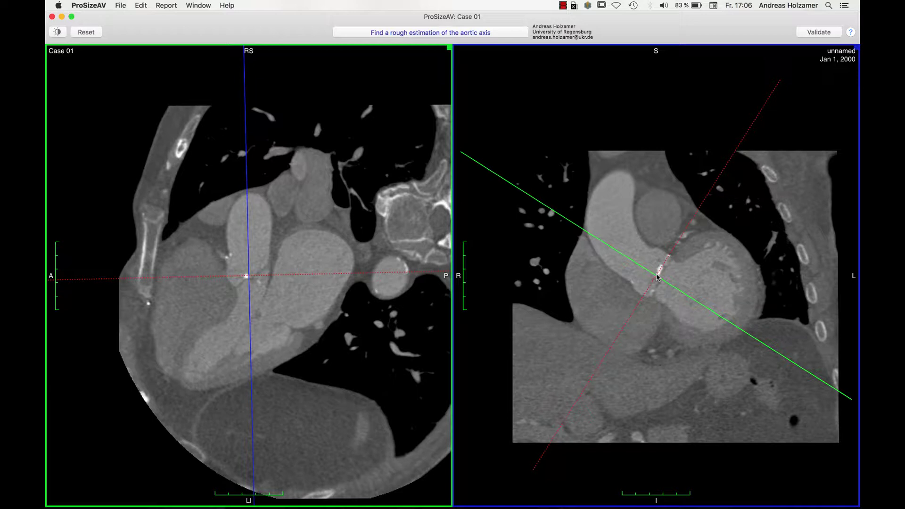
# Centre the crosshair on the aortic valve and tilt the axis lines along the ascending aorta
pyautogui.moveTo(658, 277)
pyautogui.mouseDown()
pyautogui.moveTo(651, 266)
pyautogui.moveTo(634, 281)
pyautogui.moveTo(656, 278)
pyautogui.mouseUp()
pyautogui.moveTo(245, 278); pyautogui.dragTo(246, 274)
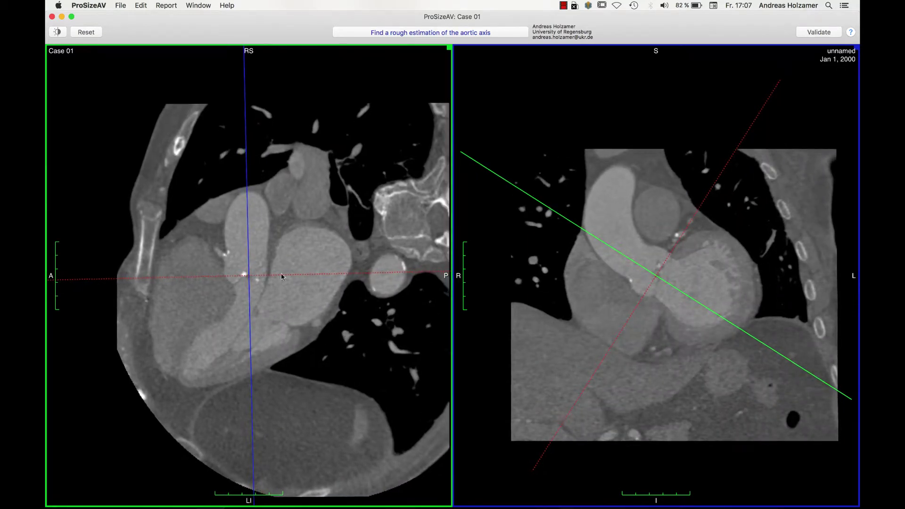
pyautogui.moveTo(369, 277)
pyautogui.mouseDown()
pyautogui.moveTo(368, 286)
pyautogui.moveTo(370, 276)
pyautogui.mouseUp()
pyautogui.moveTo(687, 296); pyautogui.dragTo(688, 294)
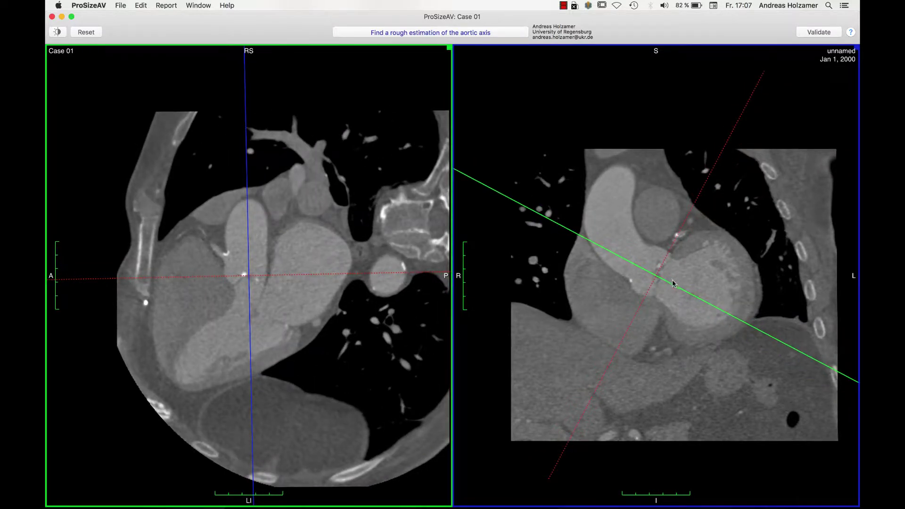
# Confirm the rough aortic axis and move the cross-section plane up toward the valve
pyautogui.press('Return')
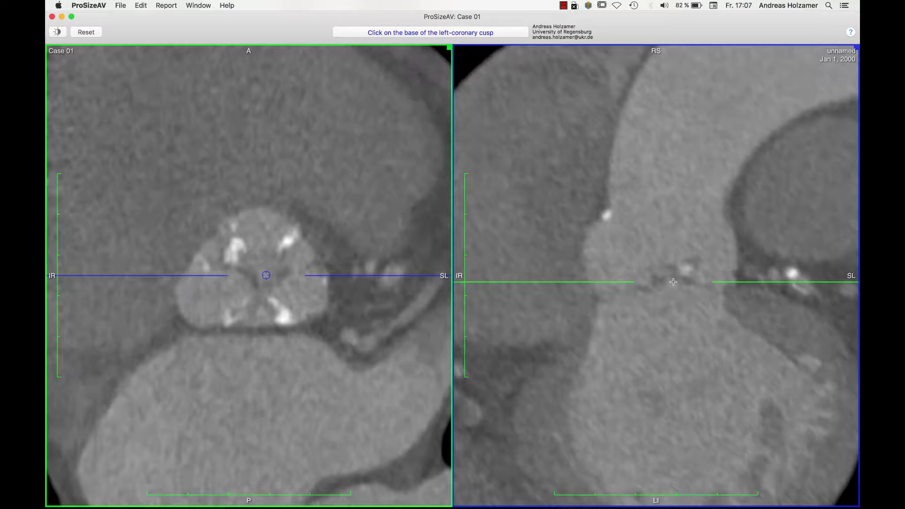
pyautogui.moveTo(673, 282)
pyautogui.mouseDown()
pyautogui.moveTo(666, 233)
pyautogui.moveTo(665, 308)
pyautogui.moveTo(665, 266)
pyautogui.mouseUp()
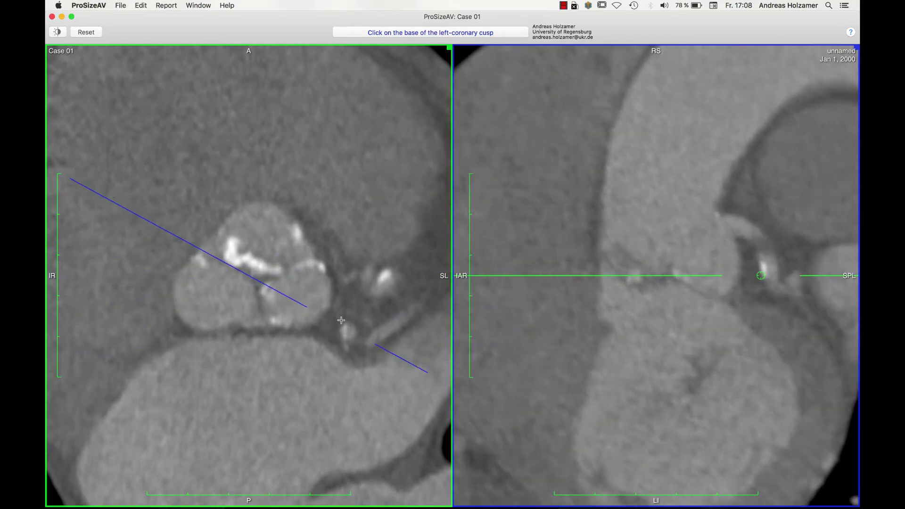
# Tilt the right-view plane and raise the cross-section to the aortic valve level
pyautogui.scroll(-5, 342, 313)
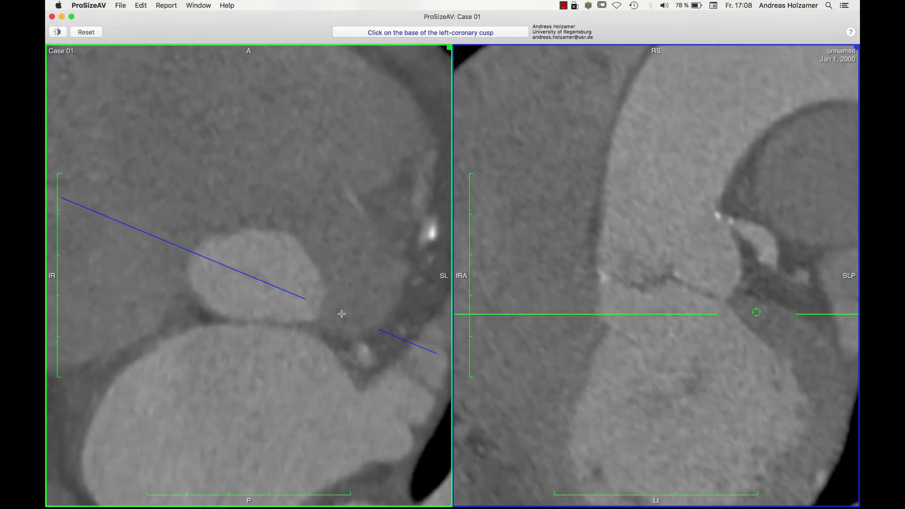
pyautogui.scroll(3, 342, 313)
pyautogui.scroll(7, 342, 314)
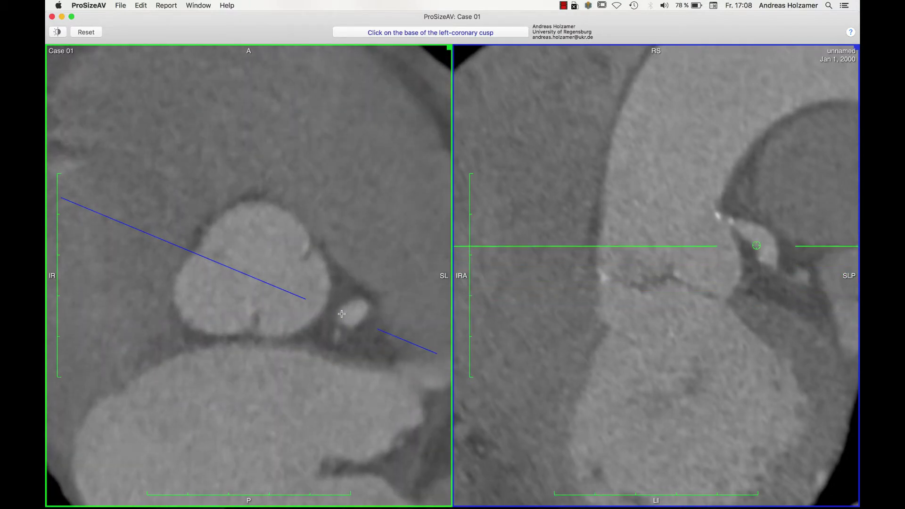
pyautogui.scroll(1, 342, 314)
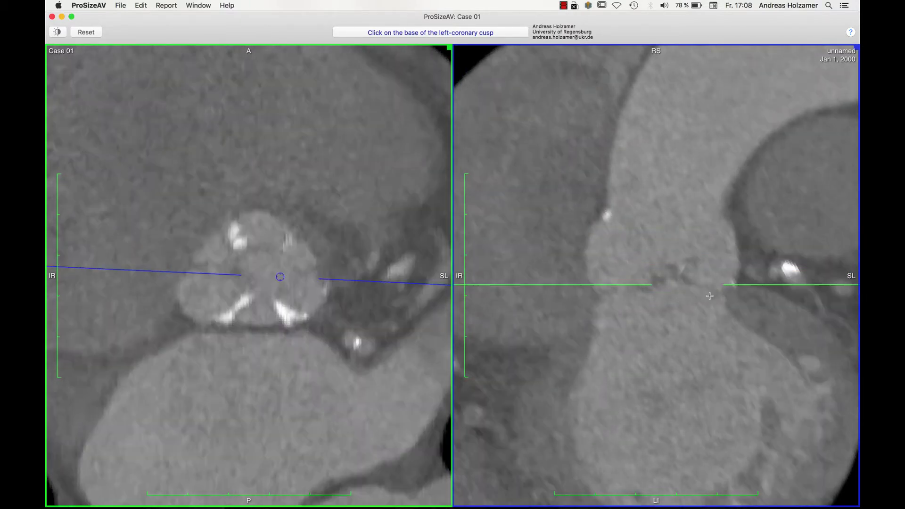
pyautogui.moveTo(705, 277); pyautogui.dragTo(666, 259)
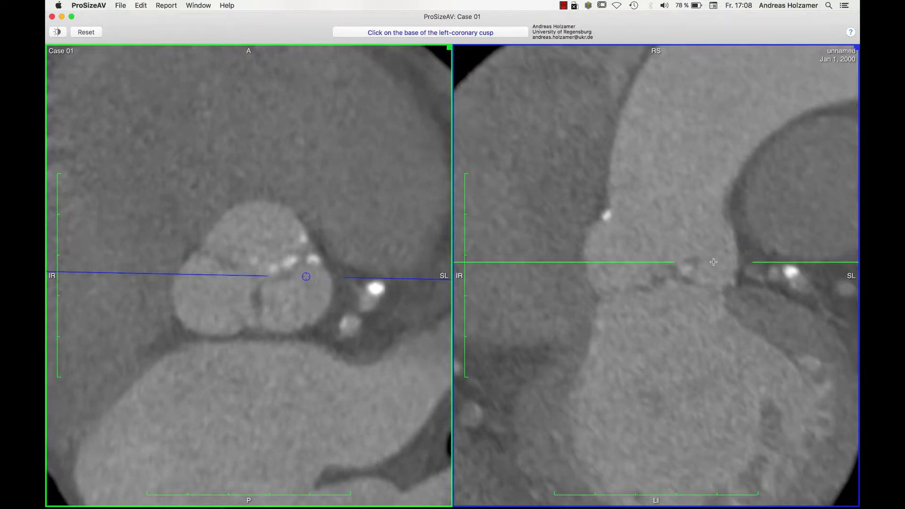
# Fine-tune the plane and lower the slice to the left-coronary cusp base
pyautogui.scroll(-5, 713, 262)
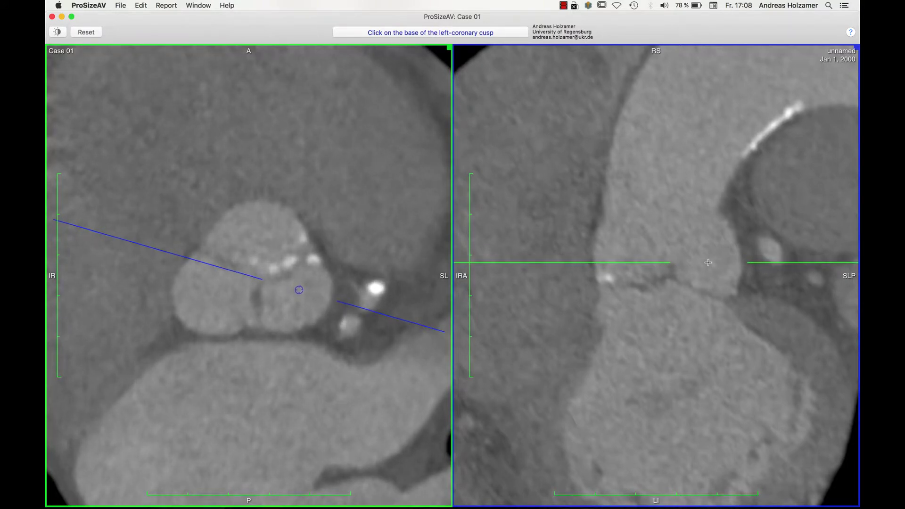
pyautogui.scroll(-5, 704, 262)
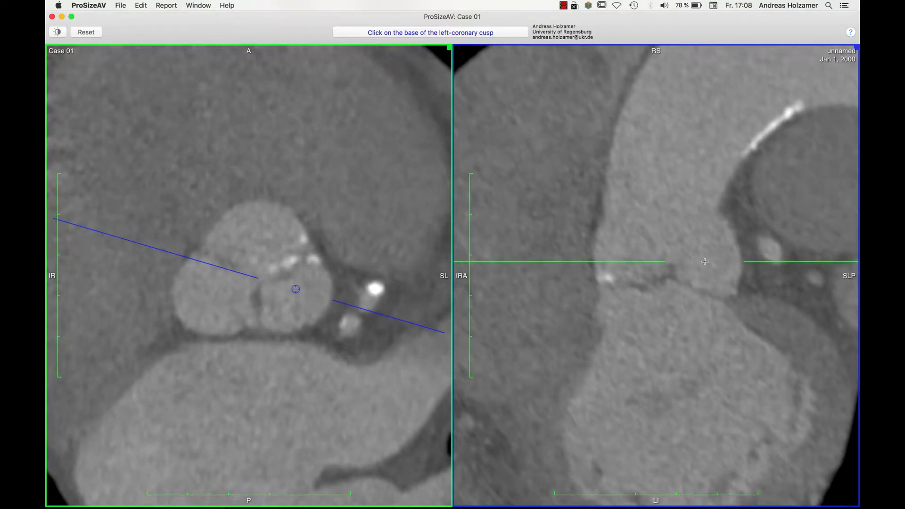
pyautogui.scroll(4, 705, 261)
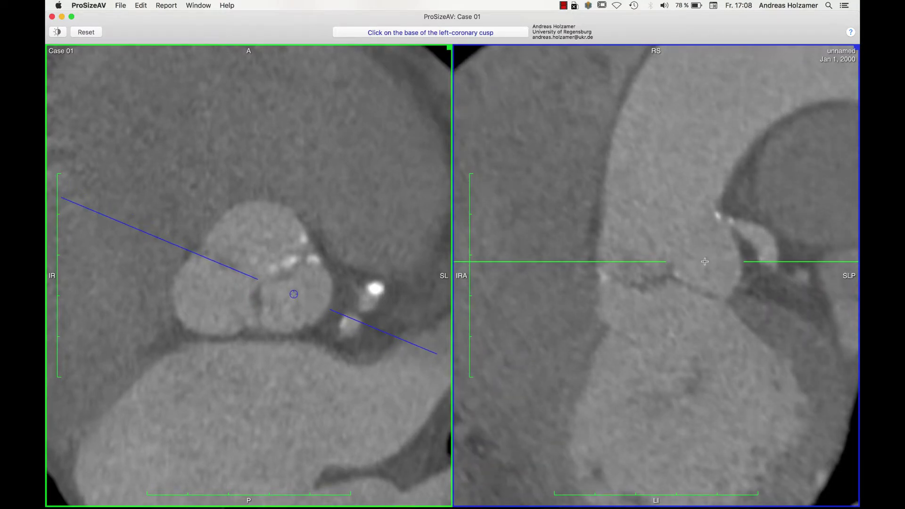
pyautogui.scroll(-2, 705, 261)
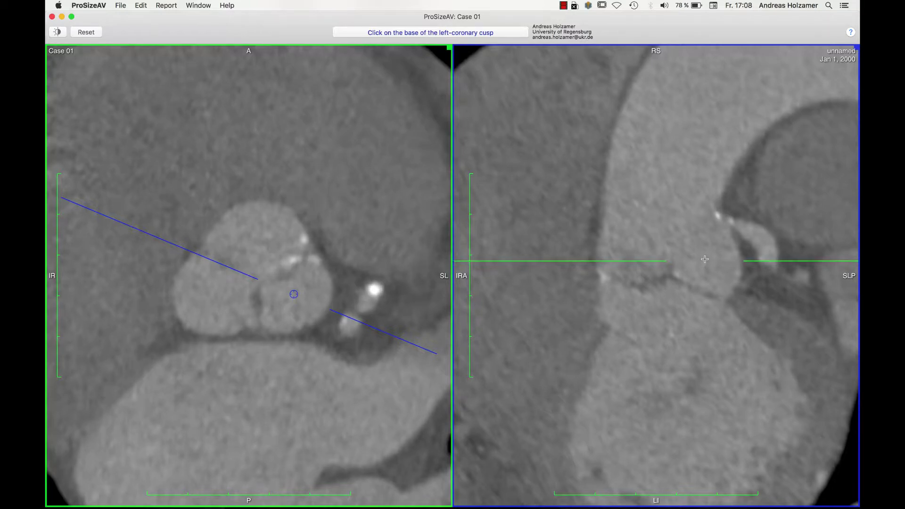
pyautogui.scroll(-3, 704, 262)
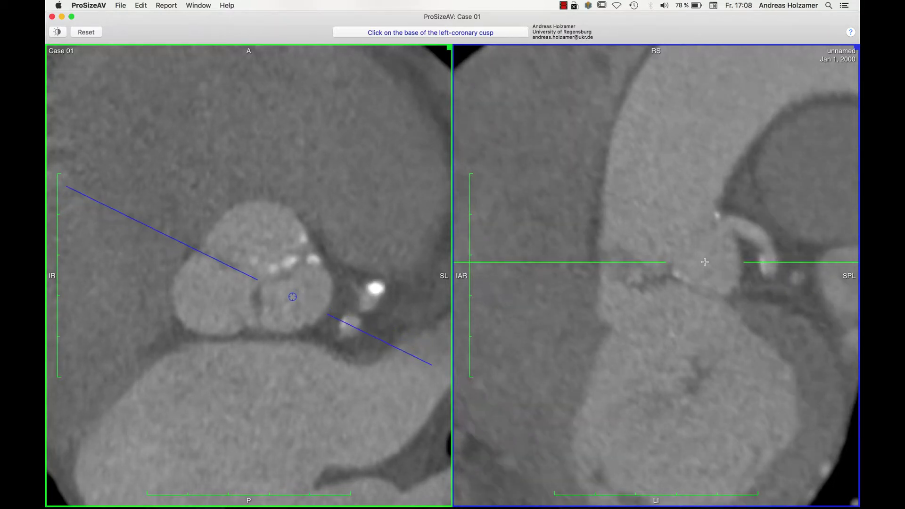
pyautogui.scroll(-1, 705, 262)
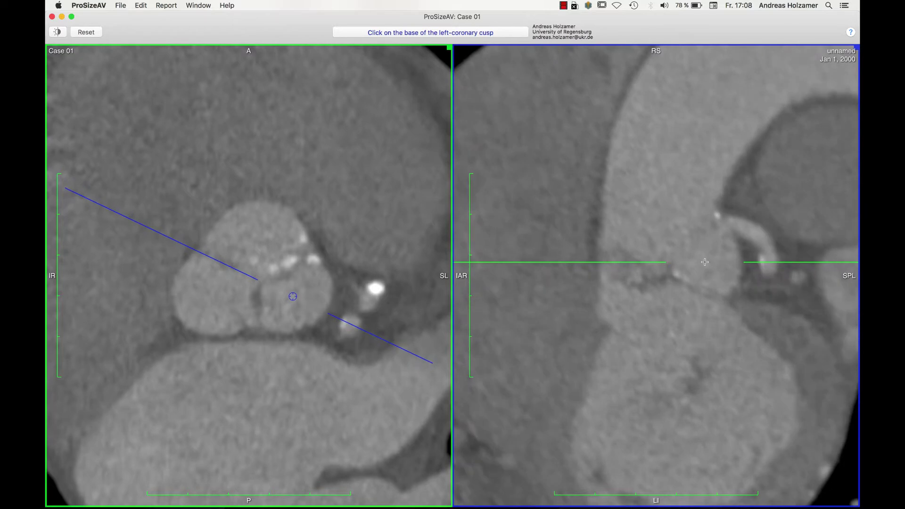
pyautogui.moveTo(705, 262); pyautogui.dragTo(712, 310)
# Mark the left-coronary, non-coronary and right-coronary cusp bases, lowering the slice before the last
pyautogui.click(725, 300)
pyautogui.click(711, 310)
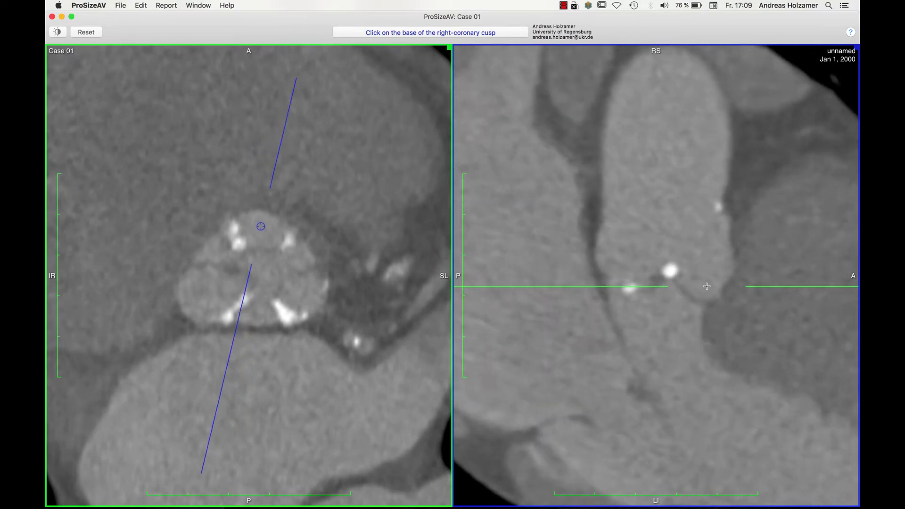
pyautogui.moveTo(707, 286); pyautogui.dragTo(706, 304)
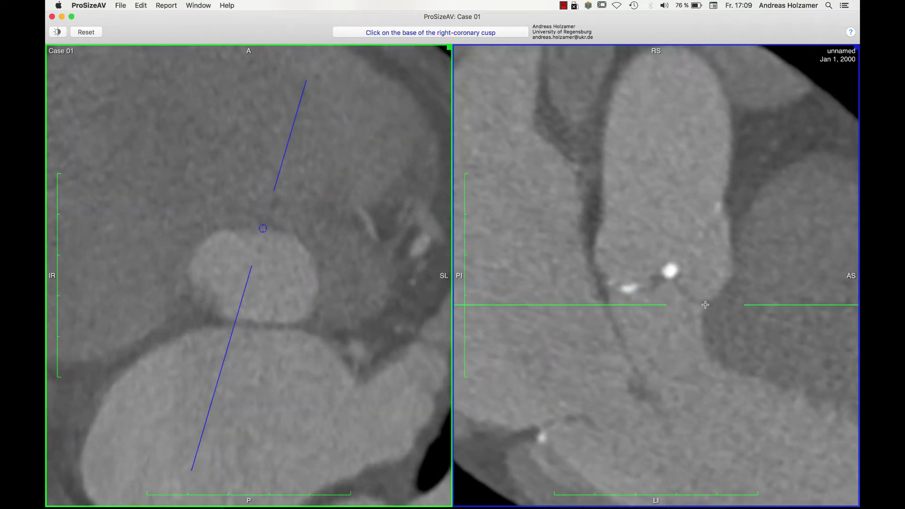
pyautogui.click(705, 302)
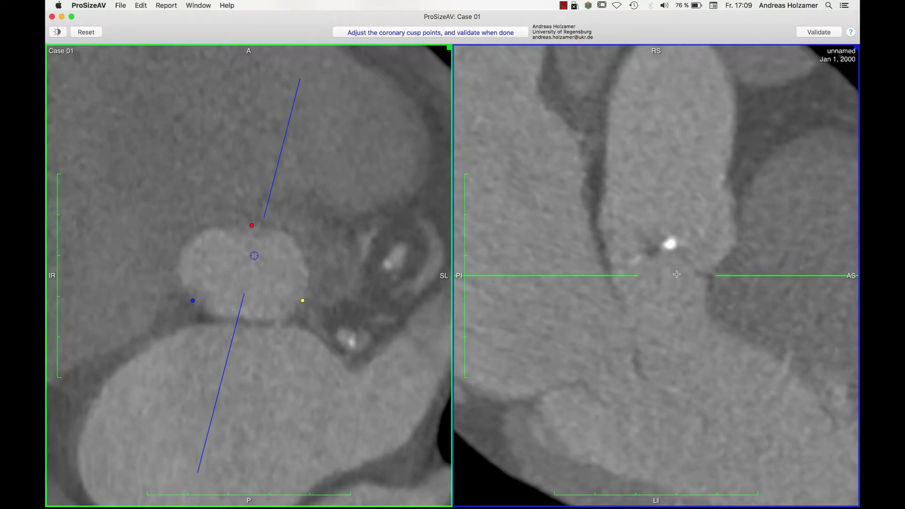
# Inspect the calcified valve slice, then confirm the three cusp points
pyautogui.moveTo(677, 274)
pyautogui.mouseDown()
pyautogui.moveTo(673, 235)
pyautogui.moveTo(676, 275)
pyautogui.mouseUp()
pyautogui.moveTo(676, 276)
pyautogui.mouseDown()
pyautogui.moveTo(676, 259)
pyautogui.moveTo(674, 296)
pyautogui.moveTo(670, 248)
pyautogui.moveTo(671, 276)
pyautogui.mouseUp()
pyautogui.press('Return')
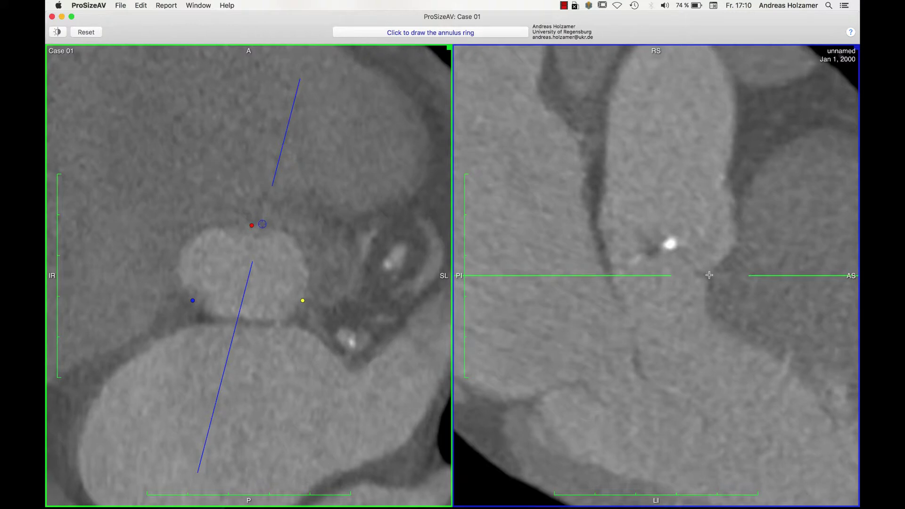
# Rotate the oblique slice around the aortic annulus
pyautogui.moveTo(710, 275)
pyautogui.mouseDown()
pyautogui.moveTo(716, 265)
pyautogui.moveTo(714, 301)
pyautogui.moveTo(714, 276)
pyautogui.moveTo(703, 275)
pyautogui.moveTo(727, 273)
pyautogui.moveTo(712, 273)
pyautogui.mouseUp()
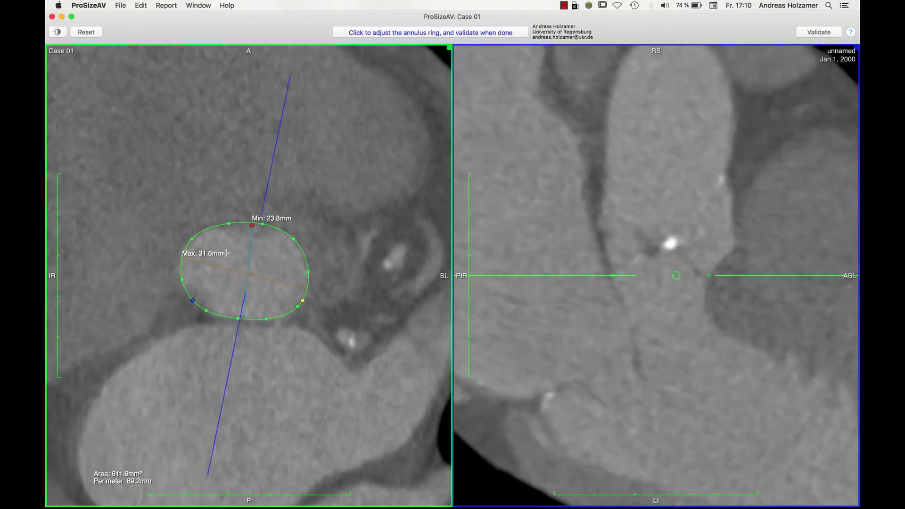
# Reshape the annulus ring's upper-left point and rotate the slice plane through the ring centre
pyautogui.moveTo(193, 241)
pyautogui.mouseDown()
pyautogui.moveTo(176, 230)
pyautogui.moveTo(192, 240)
pyautogui.mouseUp()
pyautogui.moveTo(589, 268); pyautogui.dragTo(677, 265)
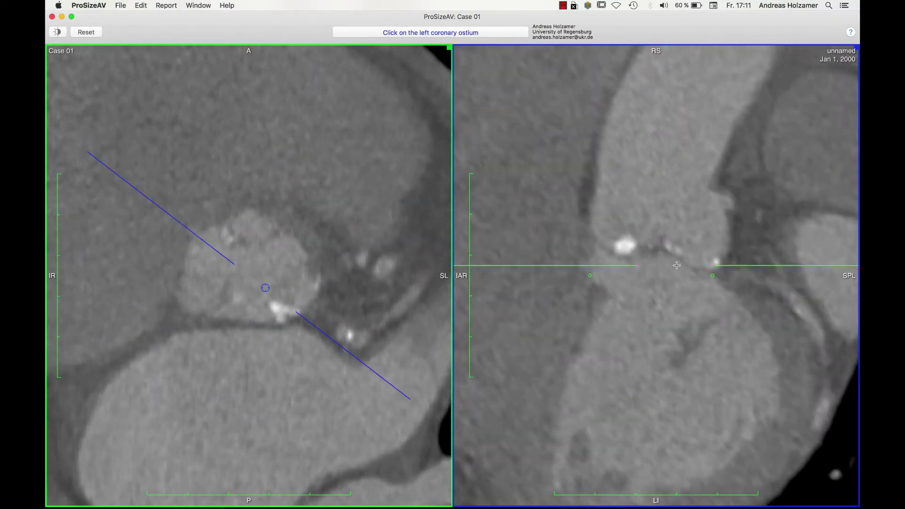
# Move the slice up to the left coronary ostium, mark it, then raise the slice toward the right ostium
pyautogui.moveTo(677, 264); pyautogui.dragTo(729, 213)
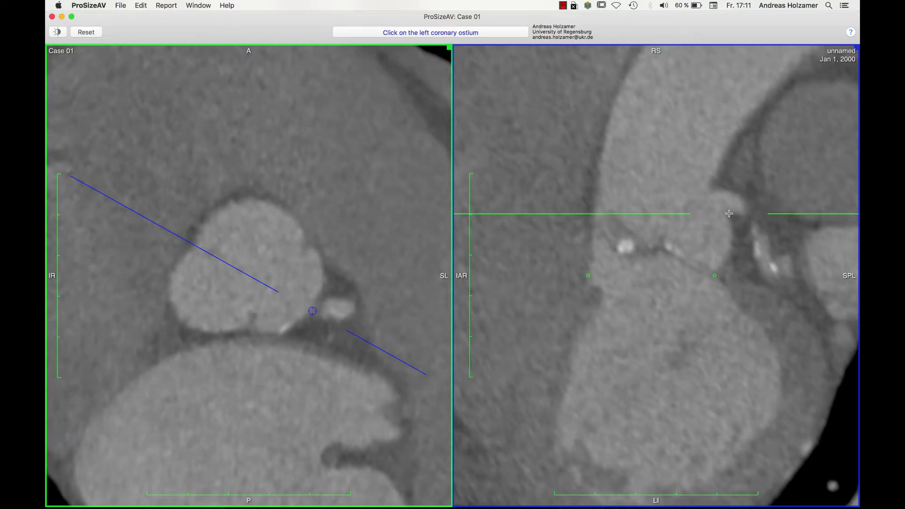
pyautogui.click(730, 213)
pyautogui.moveTo(729, 213)
pyautogui.mouseDown()
pyautogui.moveTo(725, 185)
pyautogui.moveTo(734, 203)
pyautogui.mouseUp()
# Mark the right coronary ostium and open the report showing LCA 15.1 mm and RCA 17.9 mm heights
pyautogui.click(734, 204)
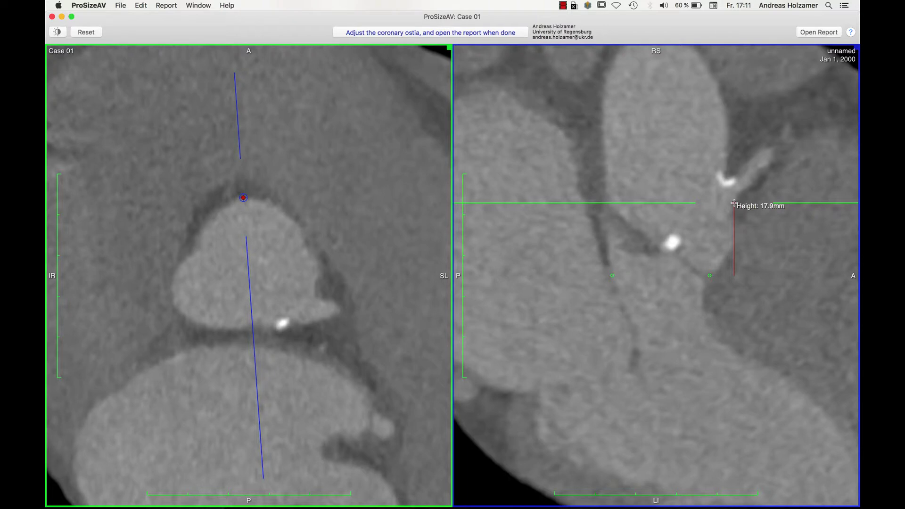
pyautogui.press('Return')
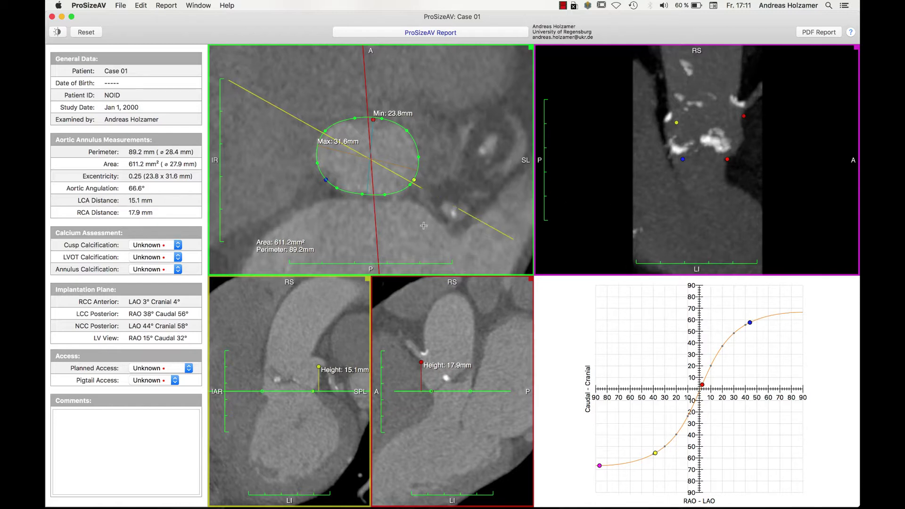
pyautogui.scroll(5, 424, 225)
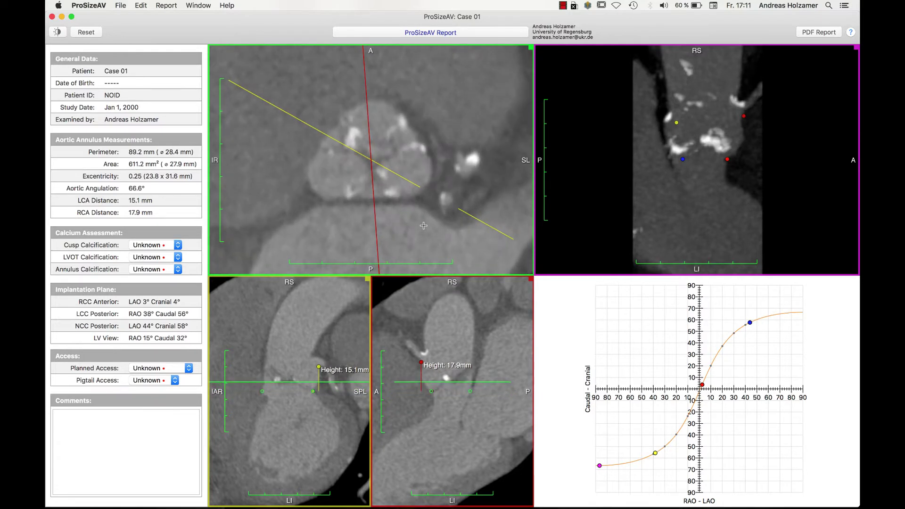
pyautogui.scroll(-5, 424, 225)
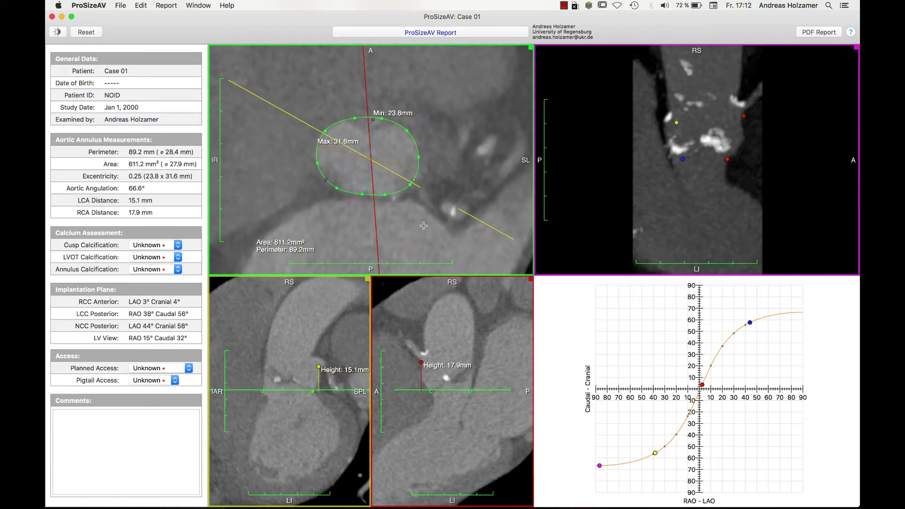
pyautogui.scroll(5, 424, 225)
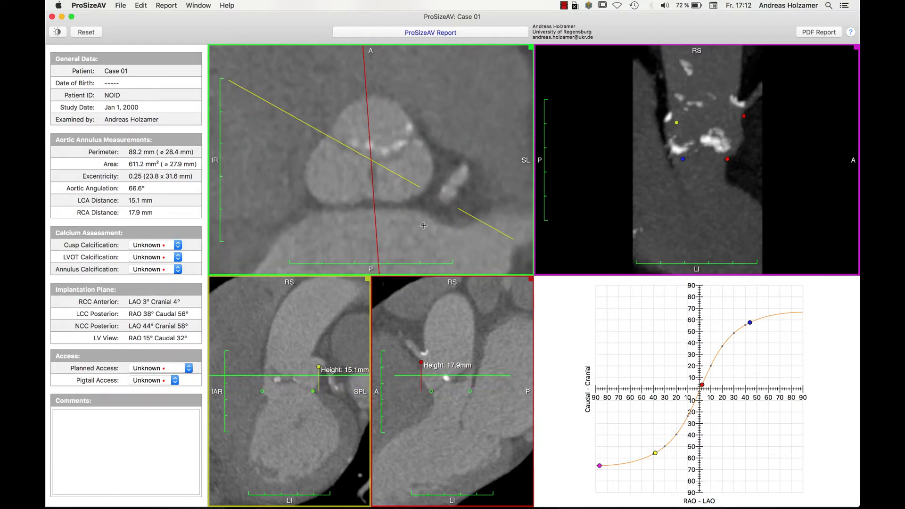
pyautogui.scroll(-5, 424, 226)
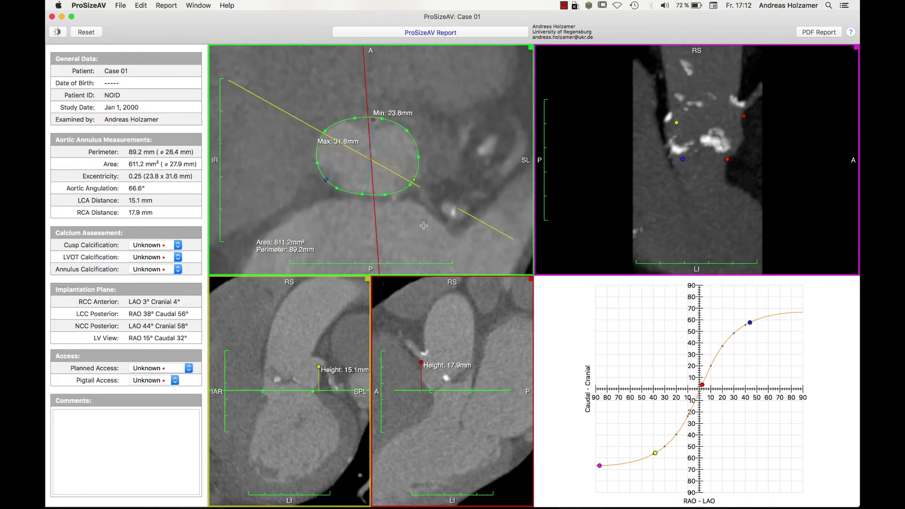
pyautogui.scroll(4, 423, 225)
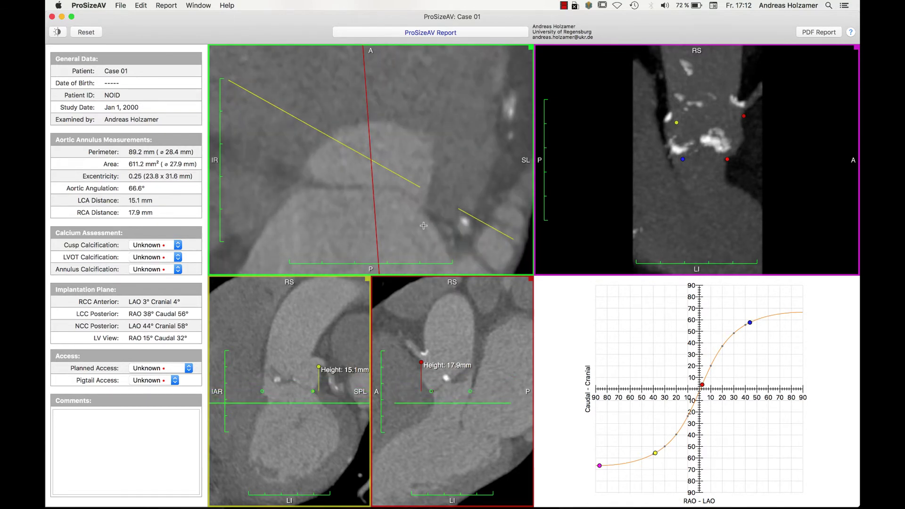
pyautogui.scroll(-4, 424, 225)
pyautogui.scroll(-1, 423, 225)
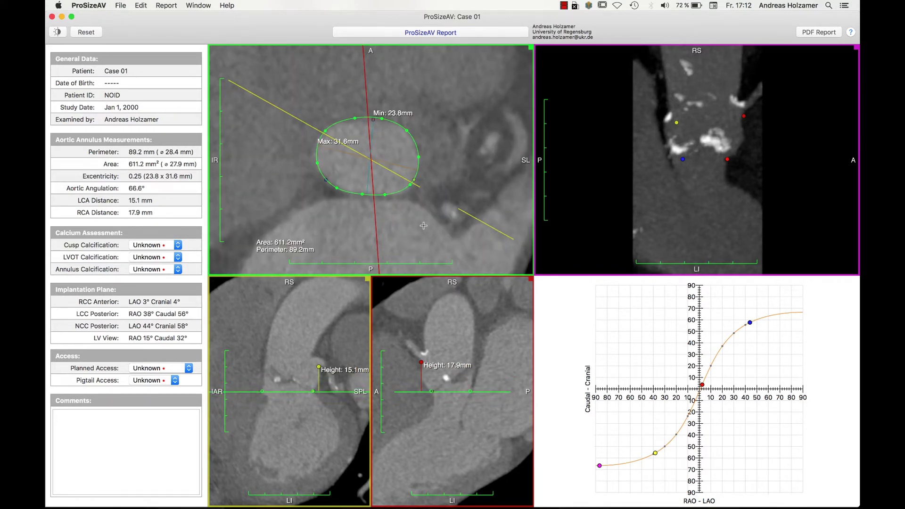
# Set the calcium grades: cusp Moderate (2), LVOT None (0), annulus None (0)
pyautogui.click(177, 245)
pyautogui.click(174, 271)
pyautogui.click(168, 257)
pyautogui.click(168, 265)
pyautogui.click(168, 269)
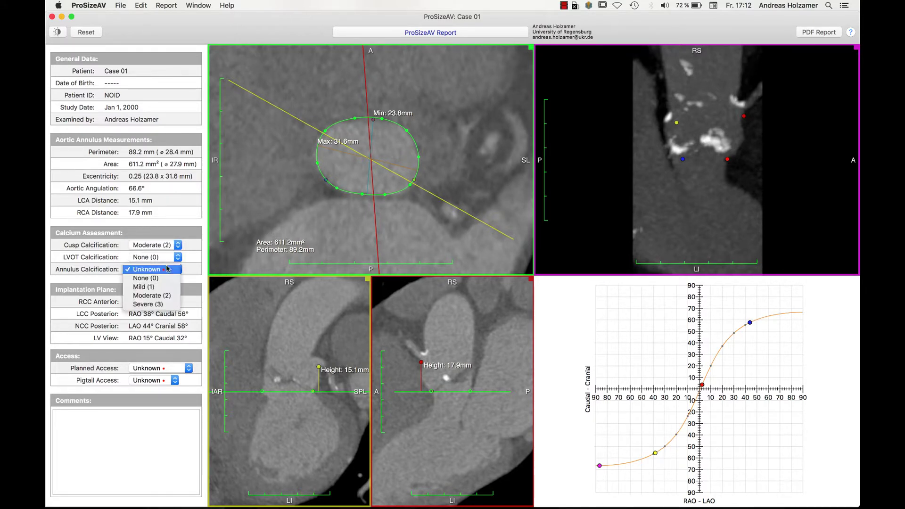
pyautogui.click(168, 278)
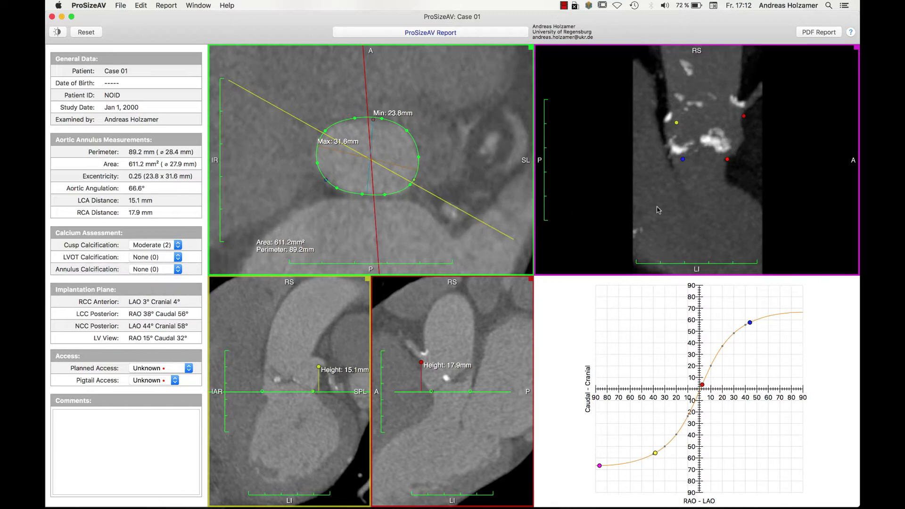
# Rotate the upper-right LV view until its magenta point sits on the curve near LAO 65°, Cranial 63°
pyautogui.scroll(-5, 659, 210)
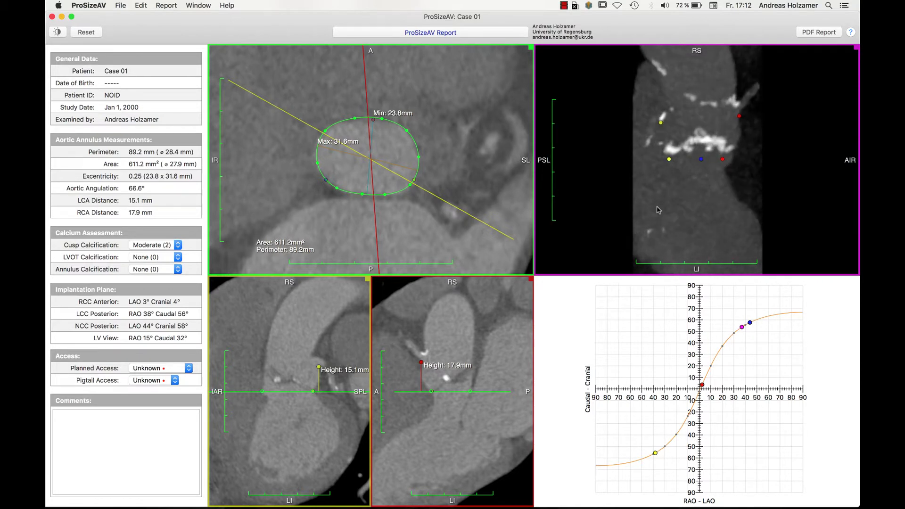
pyautogui.scroll(-10, 658, 210)
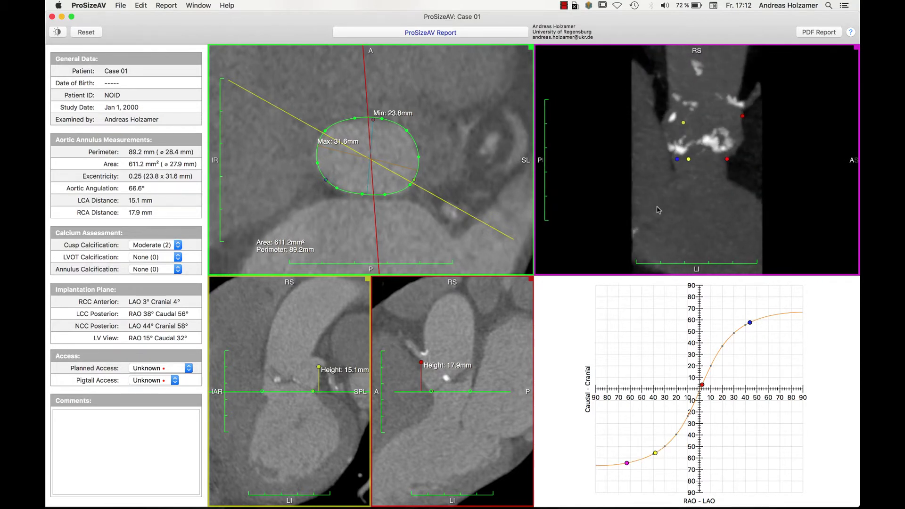
pyautogui.scroll(-10, 658, 210)
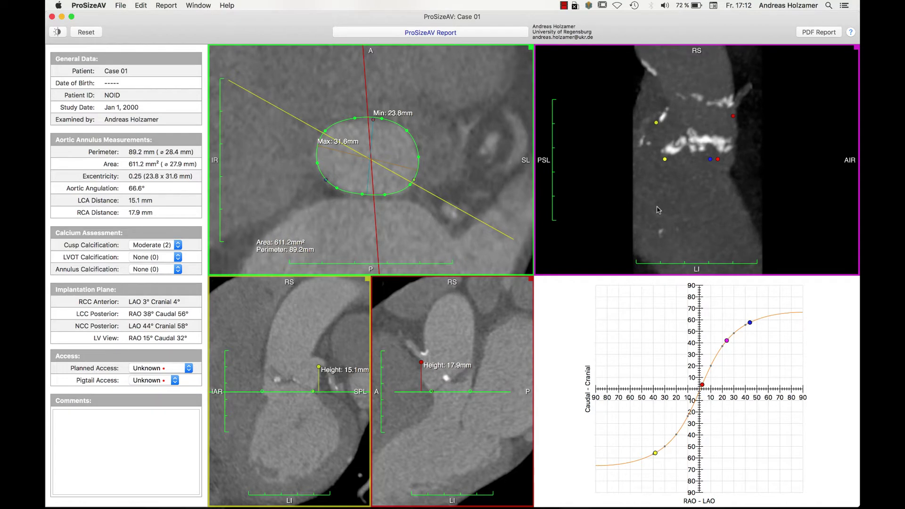
pyautogui.moveTo(693, 126); pyautogui.dragTo(689, 154)
pyautogui.scroll(-10, 690, 164)
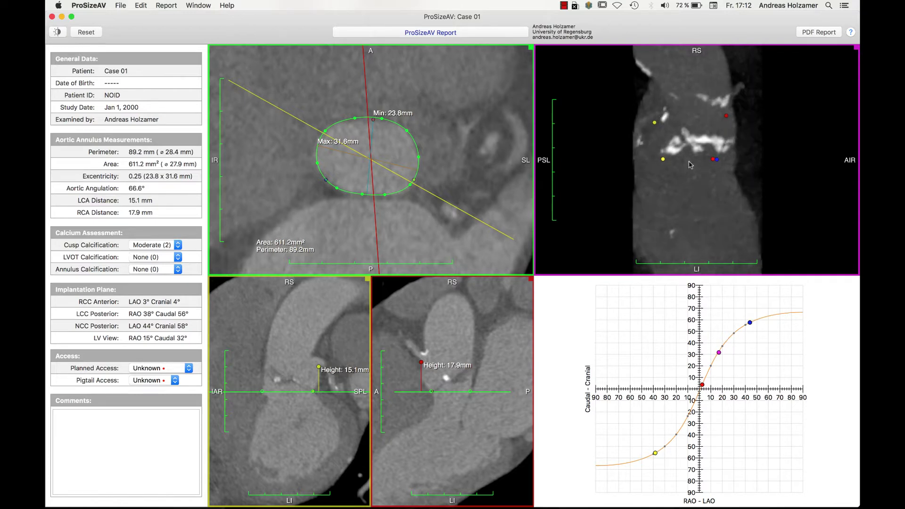
pyautogui.scroll(-10, 690, 164)
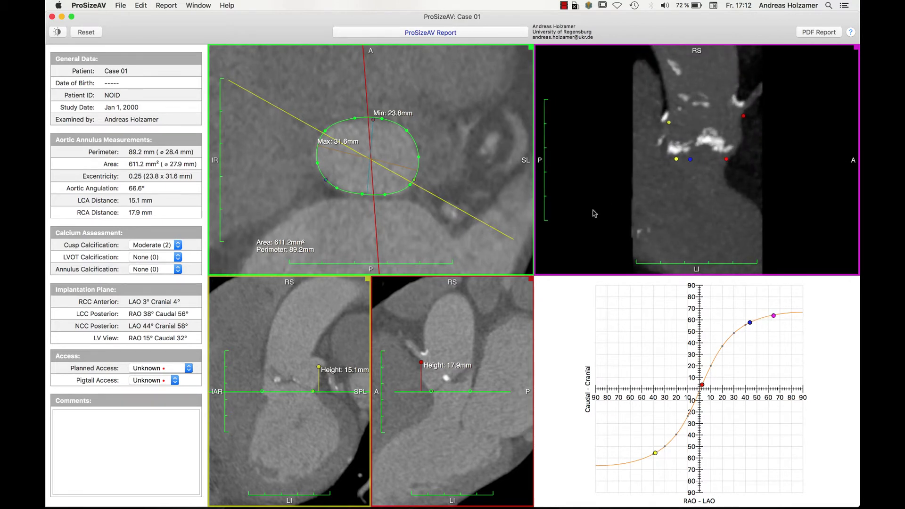
pyautogui.scroll(-2, 310, 315)
pyautogui.scroll(2, 310, 315)
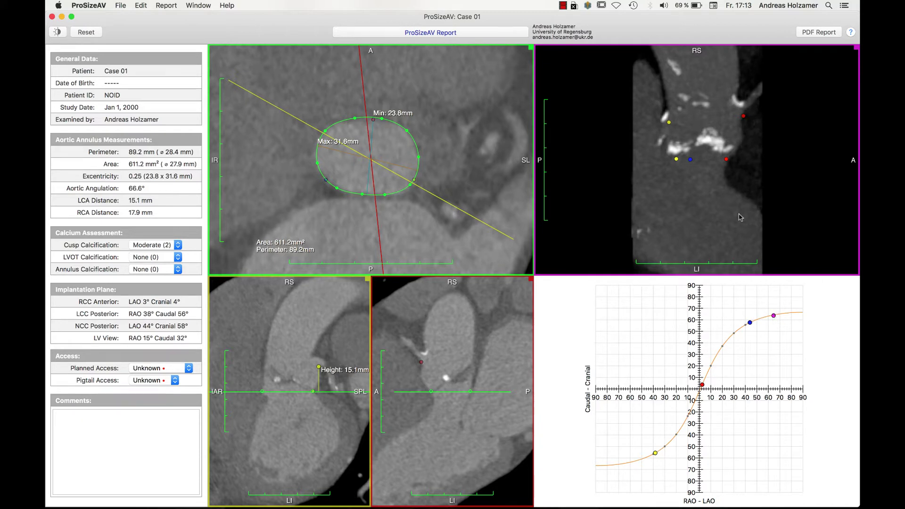
# Tilt the upper-right view so the magenta point moves off the curve to about LAO 35°, Cranial 64°
pyautogui.scroll(-5, 739, 209)
pyautogui.scroll(5, 736, 204)
pyautogui.moveTo(736, 204); pyautogui.dragTo(734, 129)
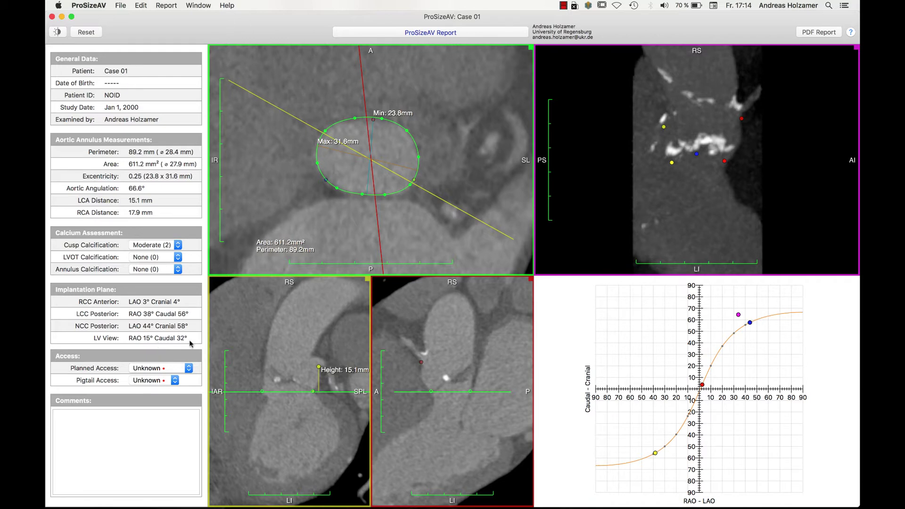
# Choose TF Right as planned access and TF Left as pigtail access
pyautogui.click(189, 369)
pyautogui.click(183, 380)
pyautogui.click(167, 381)
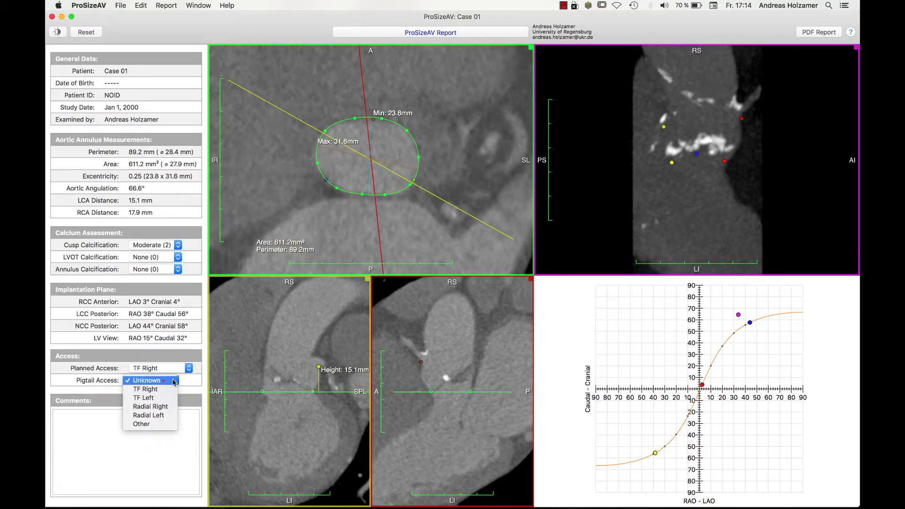
pyautogui.click(167, 399)
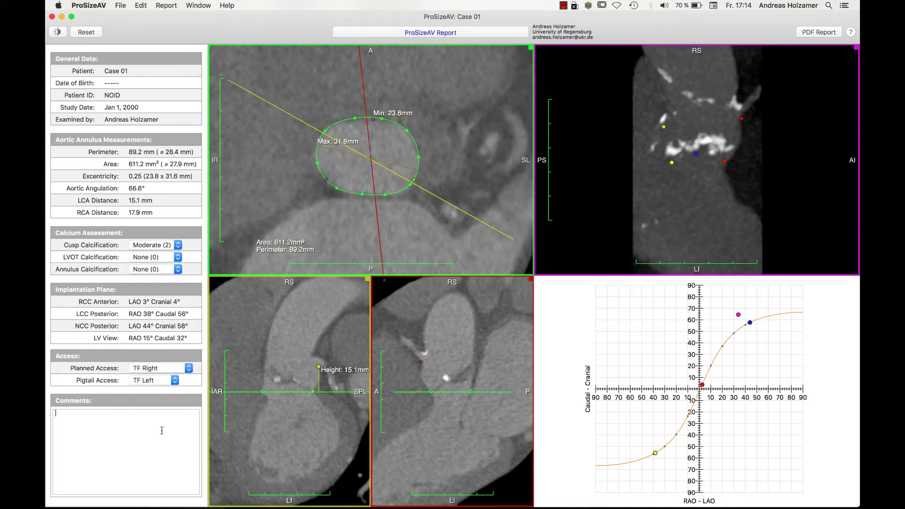
# Dictate 'Das ist ein Test der Software' into the report's Comments box
pyautogui.press('fn')
pyautogui.press('fn')
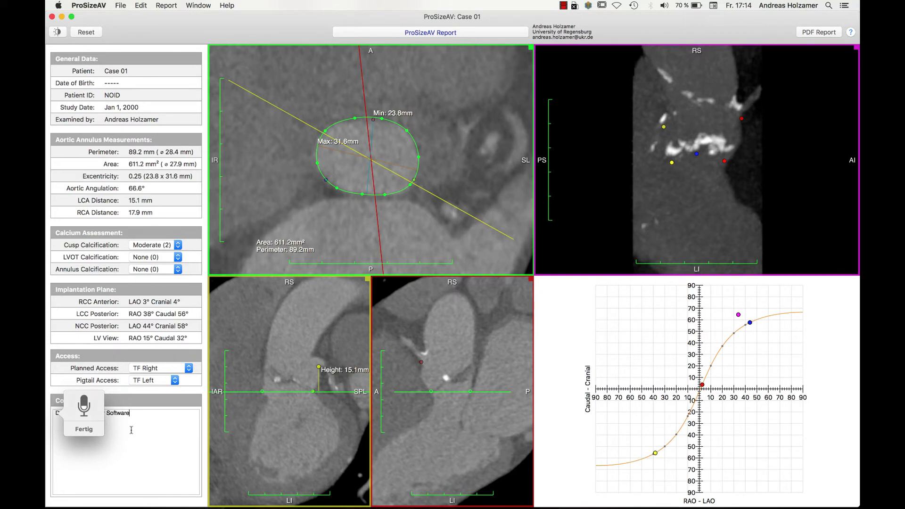
pyautogui.click(129, 462)
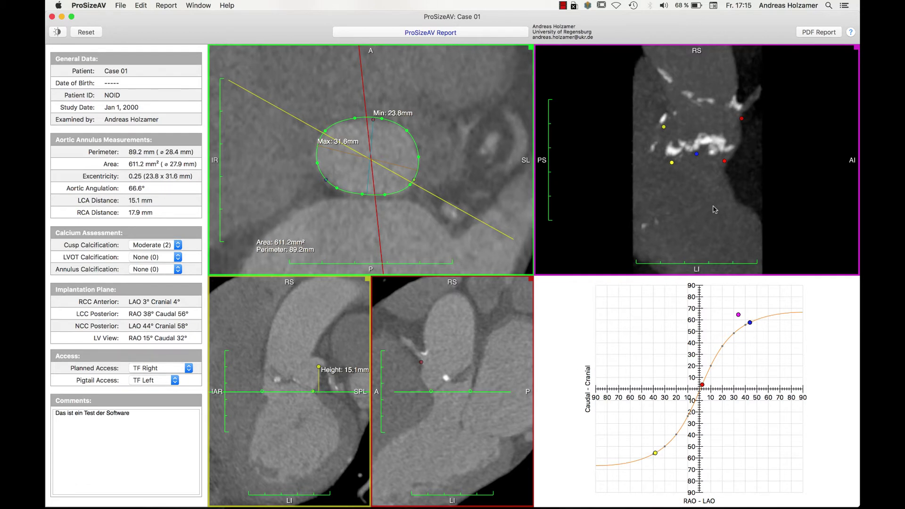
# Generate the Case 01 PDF report and page through both pages in full-screen Preview
pyautogui.click(811, 32)
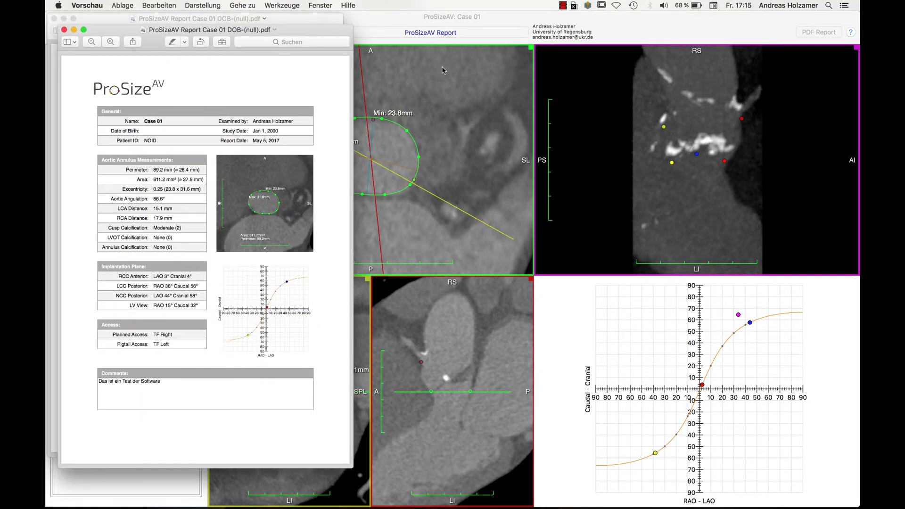
pyautogui.click(84, 30)
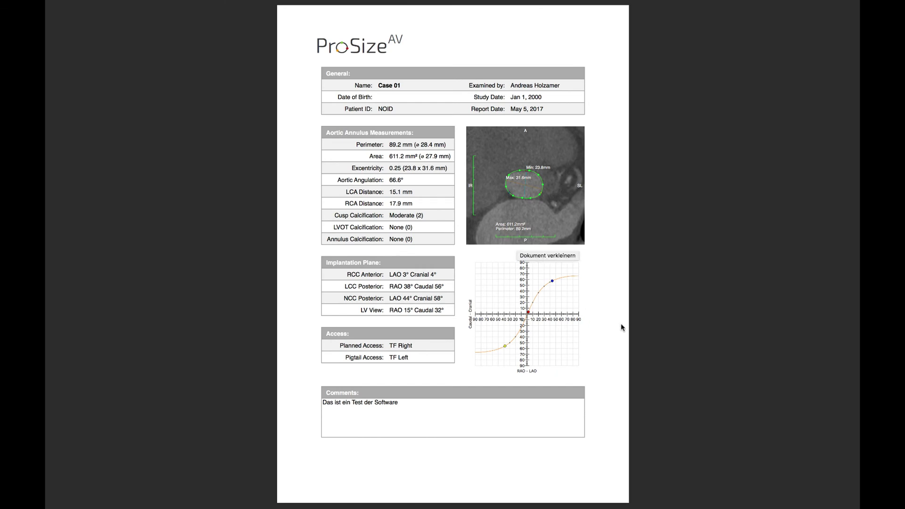
pyautogui.press('Right')
pyautogui.press('Left')
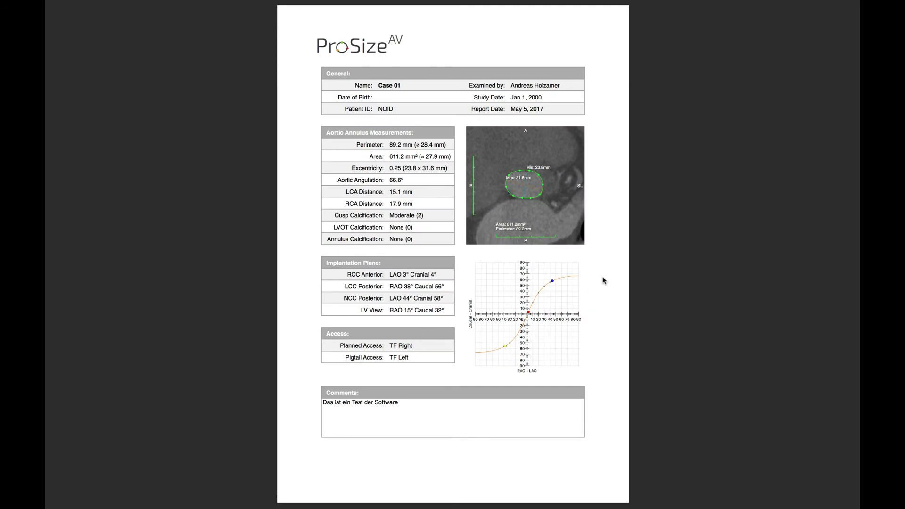
pyautogui.press('Right')
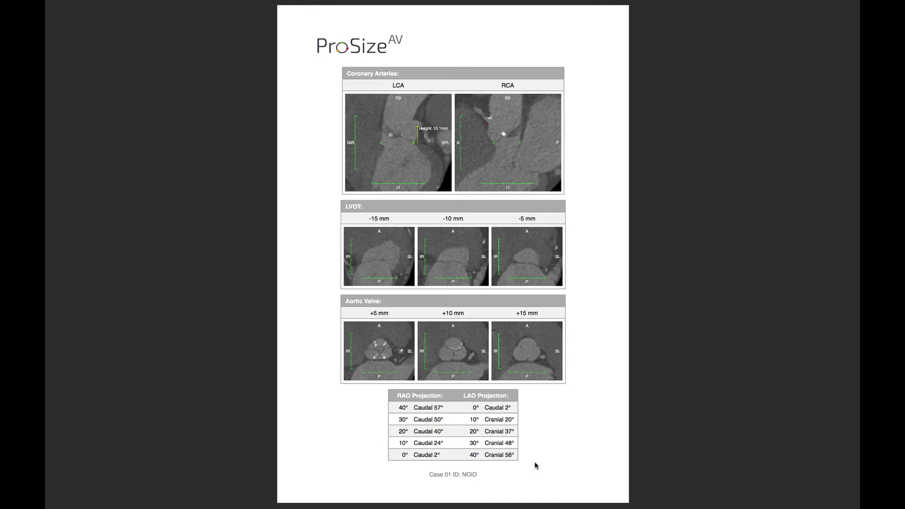
pyautogui.press('Escape')
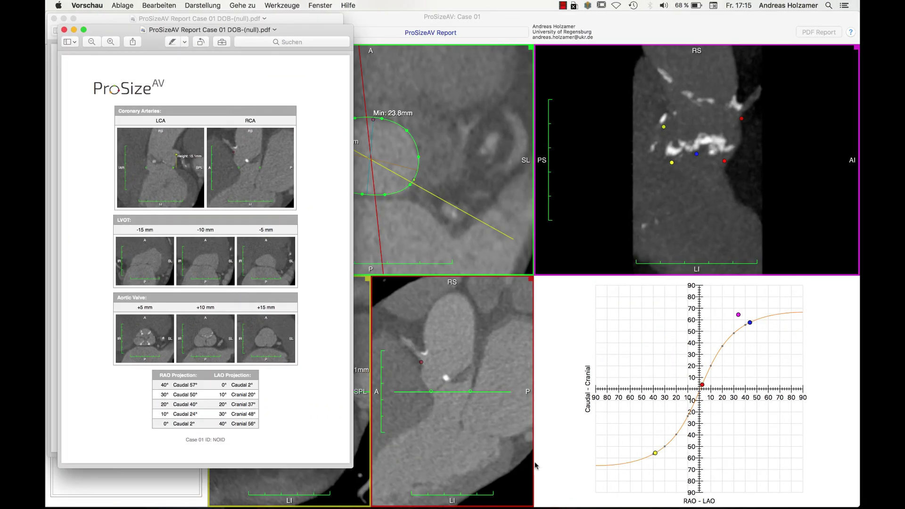
# Return to the ProSizeAV case window and choose Report > Generate Text Report
pyautogui.click(606, 408)
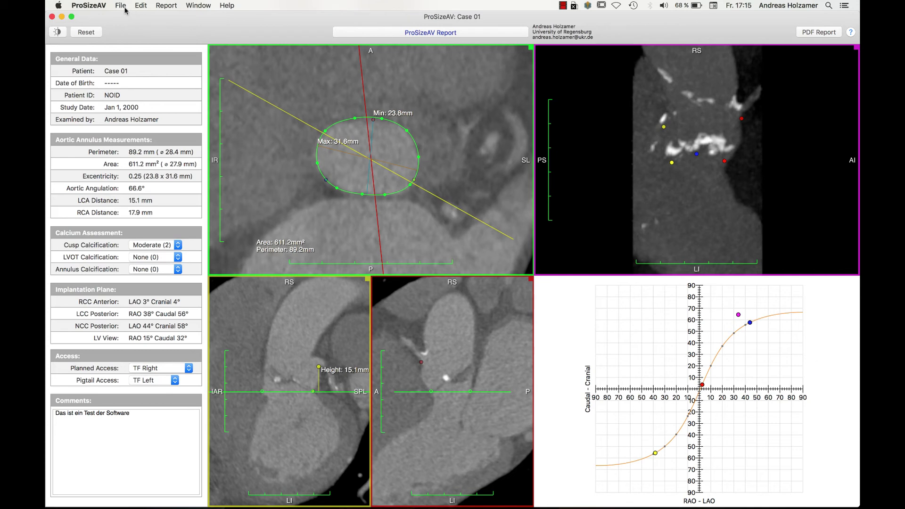
pyautogui.click(166, 5)
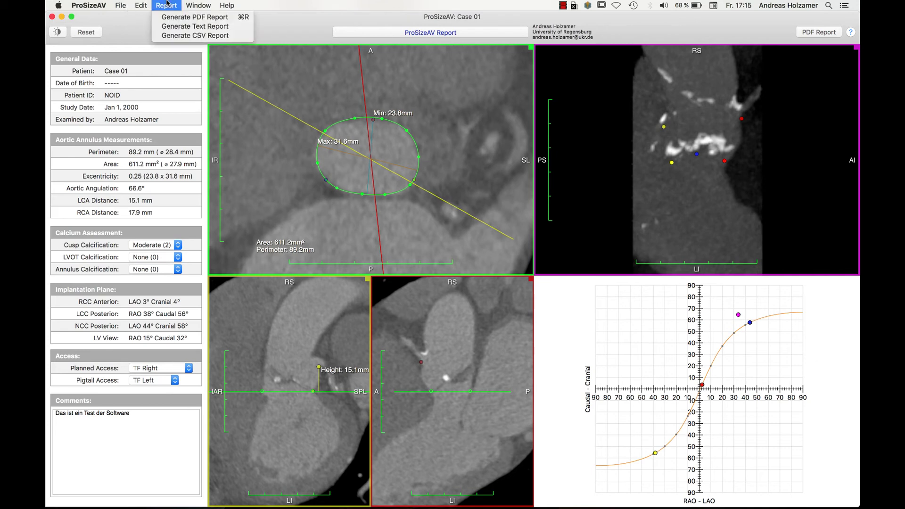
pyautogui.click(187, 30)
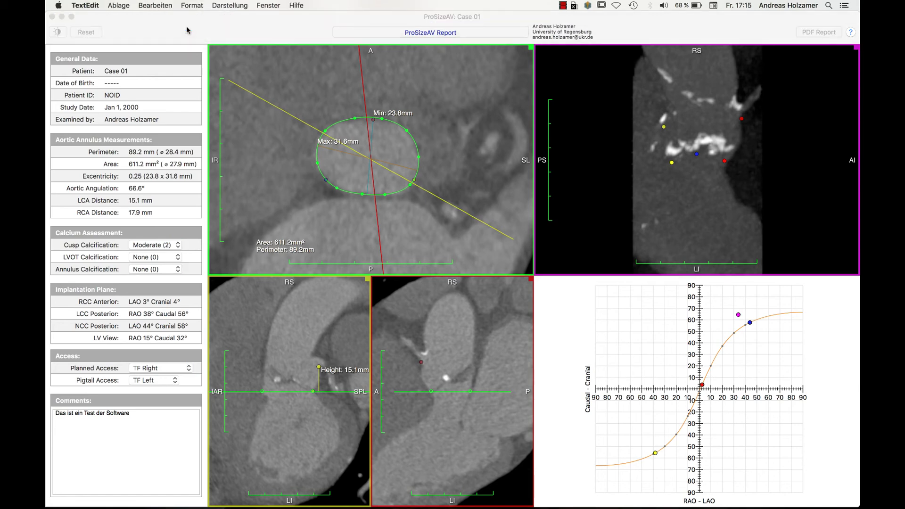
# Review the Case 01 text report in TextEdit, close it, and return to ProSizeAV
pyautogui.moveTo(384, 200); pyautogui.dragTo(259, 46)
pyautogui.click(259, 45)
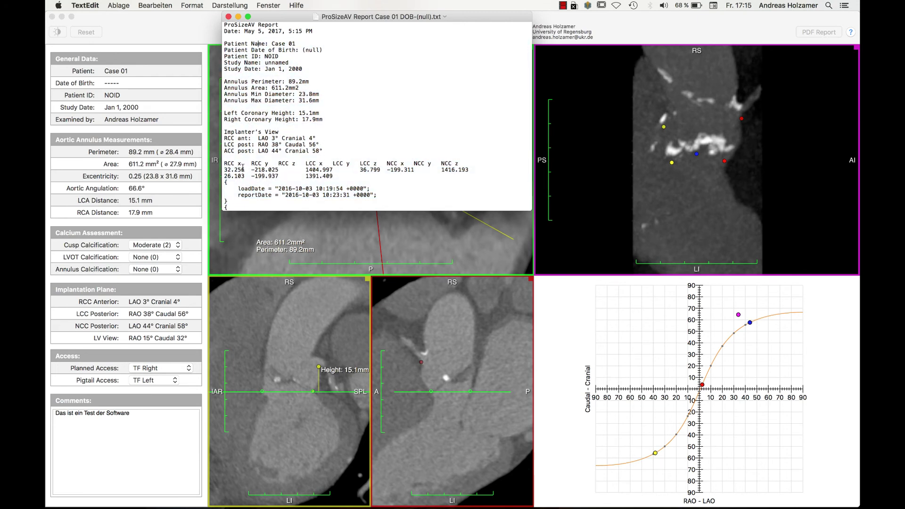
pyautogui.click(229, 17)
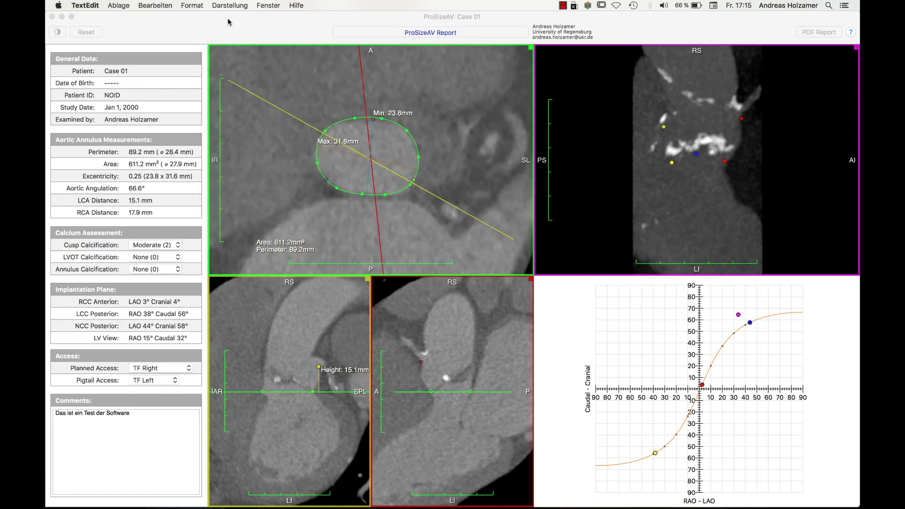
pyautogui.click(118, 6)
# Generate a CSV report of the Case 01 measurements from the ProSizeAV Report menu
pyautogui.click(157, 30)
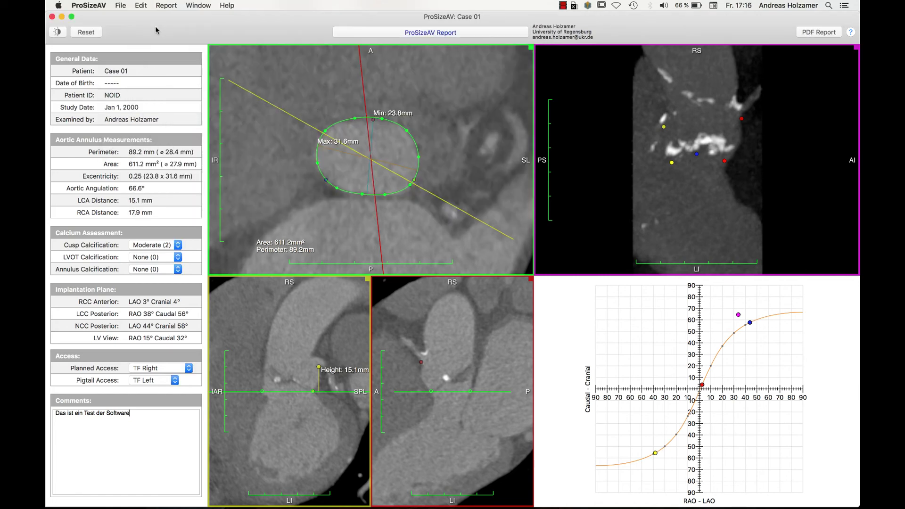
pyautogui.click(143, 5)
pyautogui.click(177, 36)
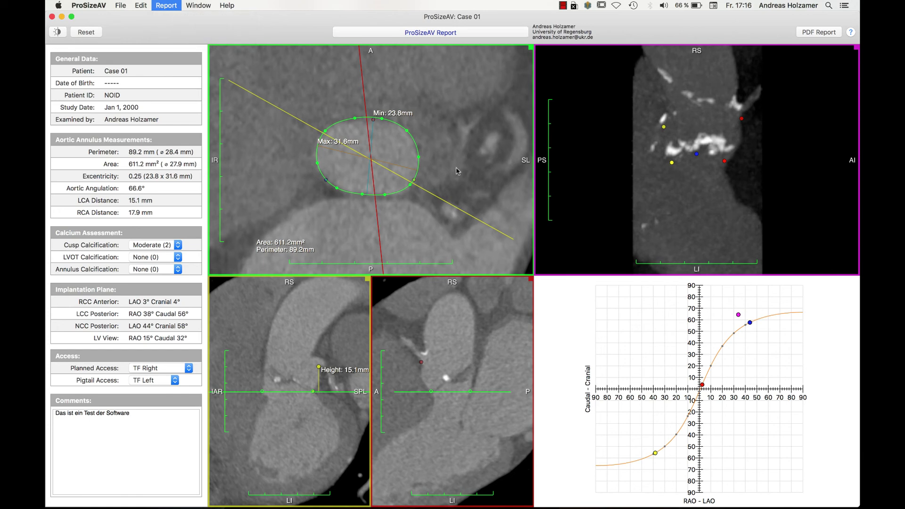